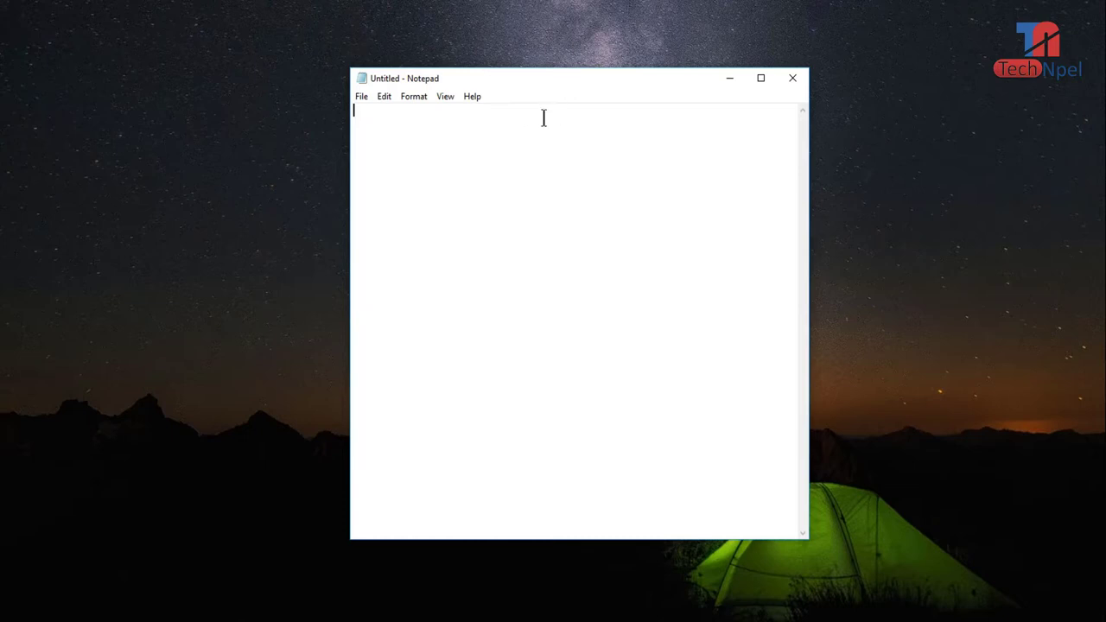
left_click_drag(536, 79, 535, 76)
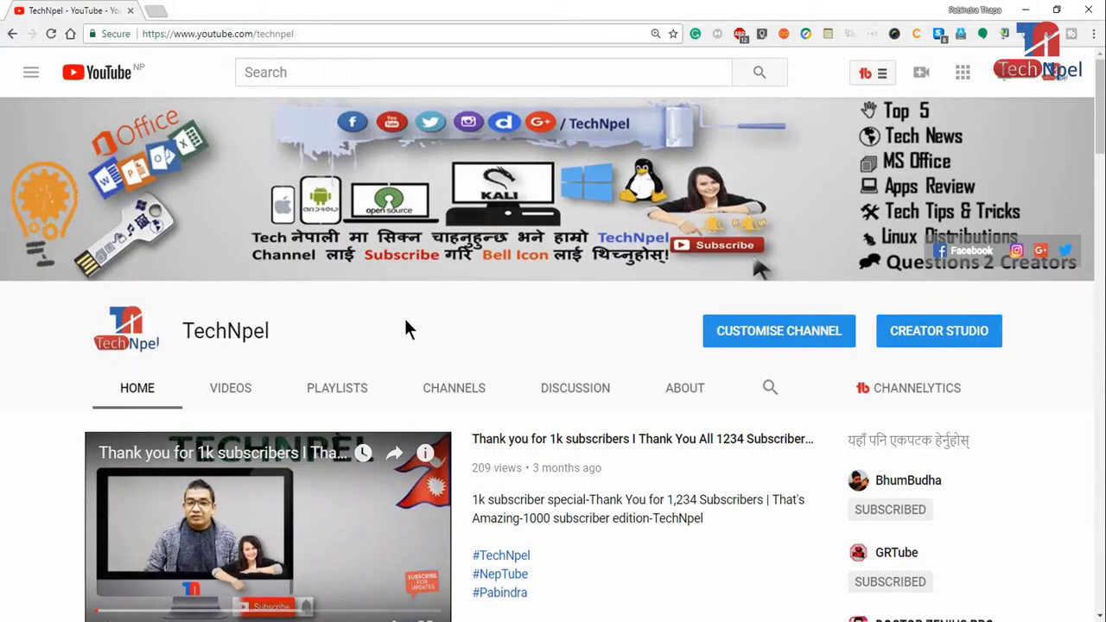
Look through the TechNpel YouTube channel's home page, including its created playlists and video sections.
left_click(184, 329)
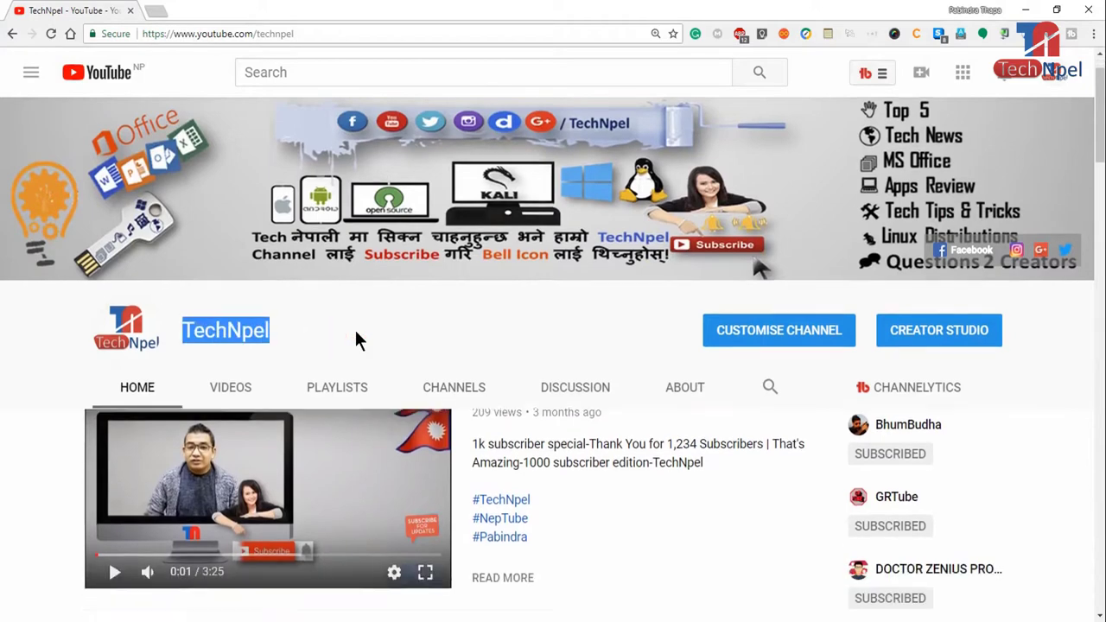
scroll(355, 337, "down", 2)
scroll(355, 330, "down", 3)
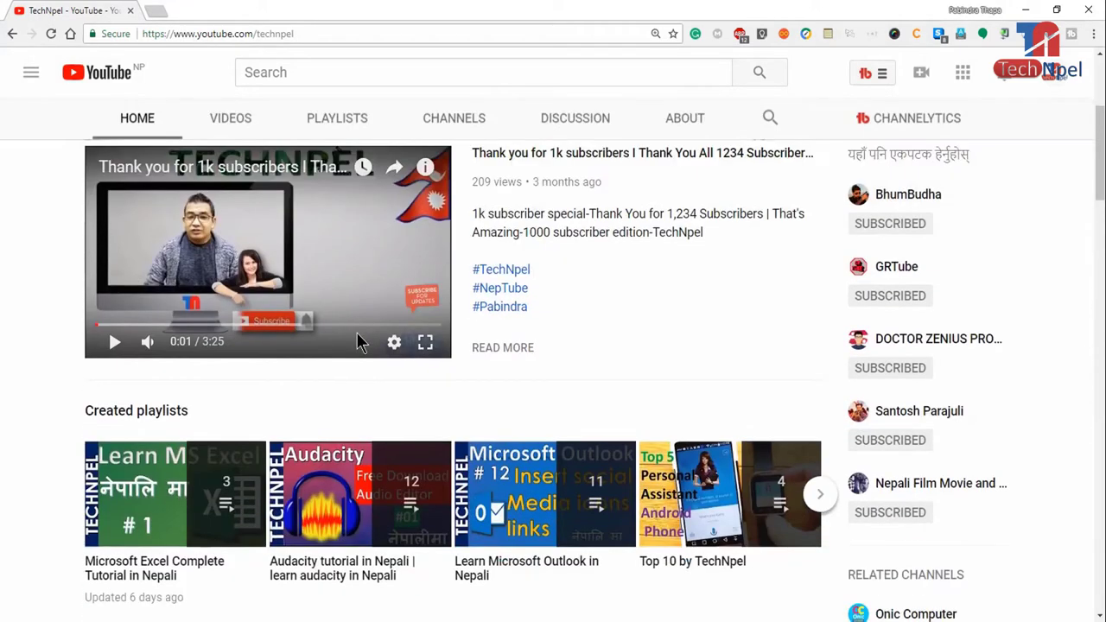
scroll(360, 343, "down", 2)
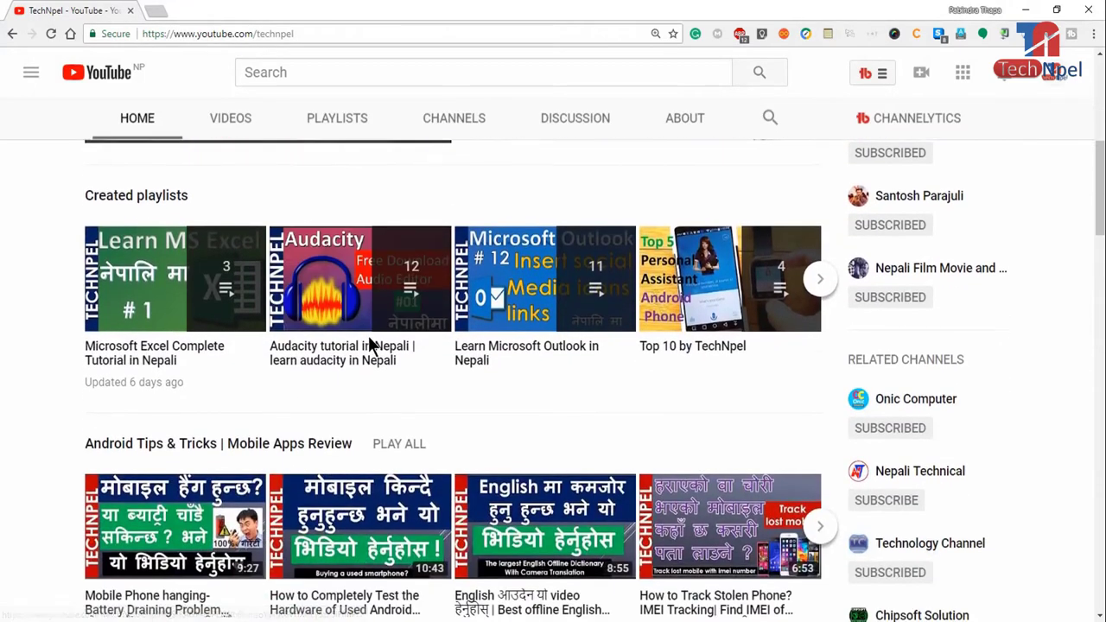
scroll(368, 344, "down", 2)
scroll(370, 344, "down", 3)
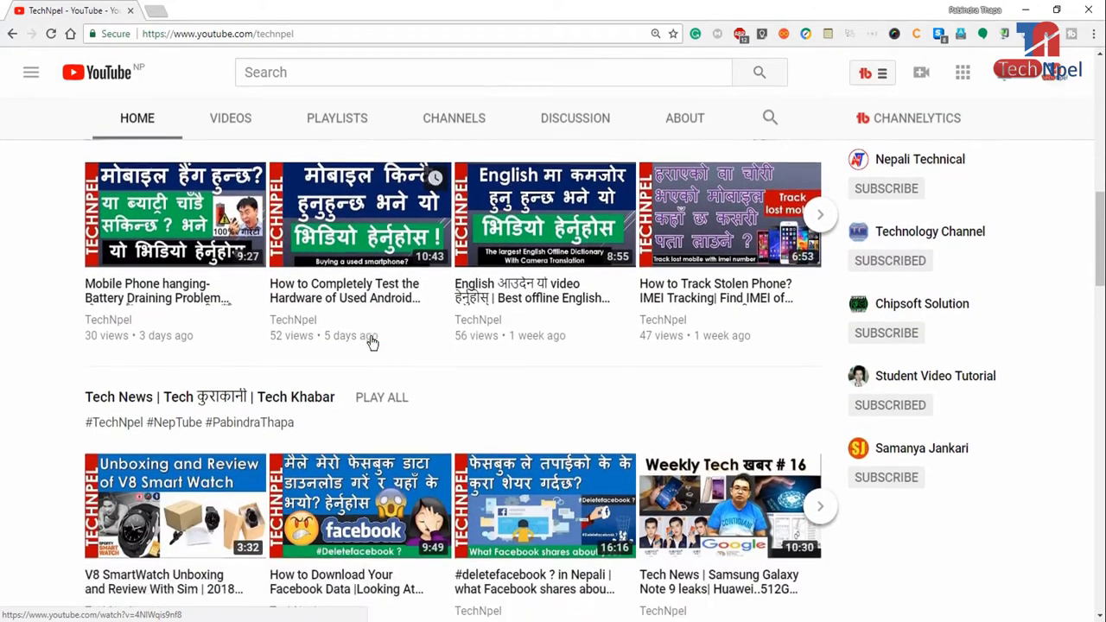
scroll(371, 342, "down", 4)
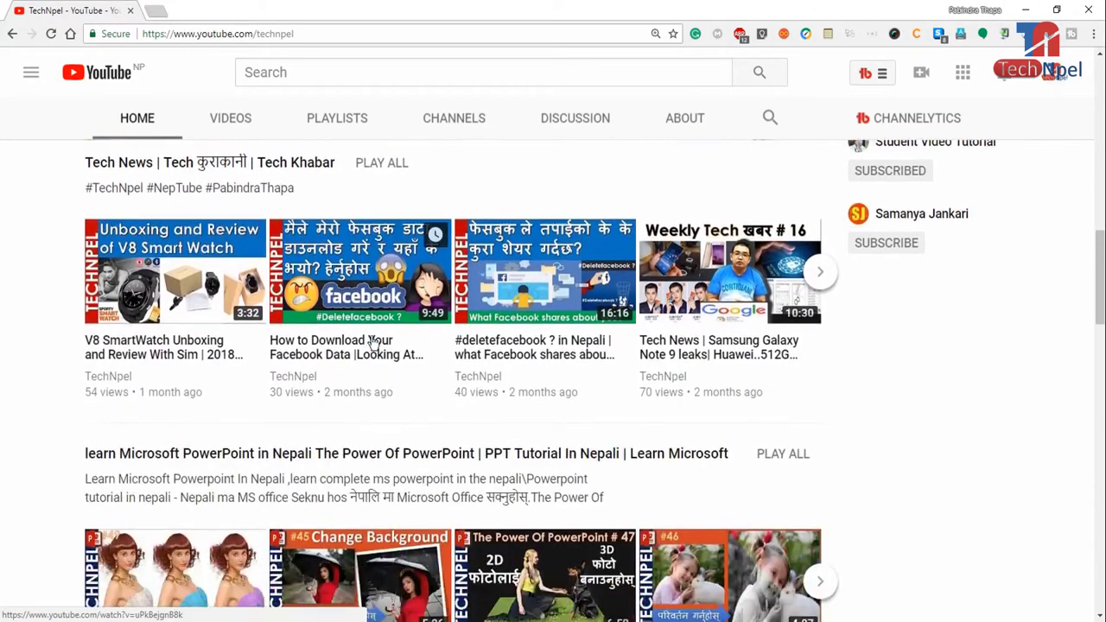
scroll(371, 345, "down", 7)
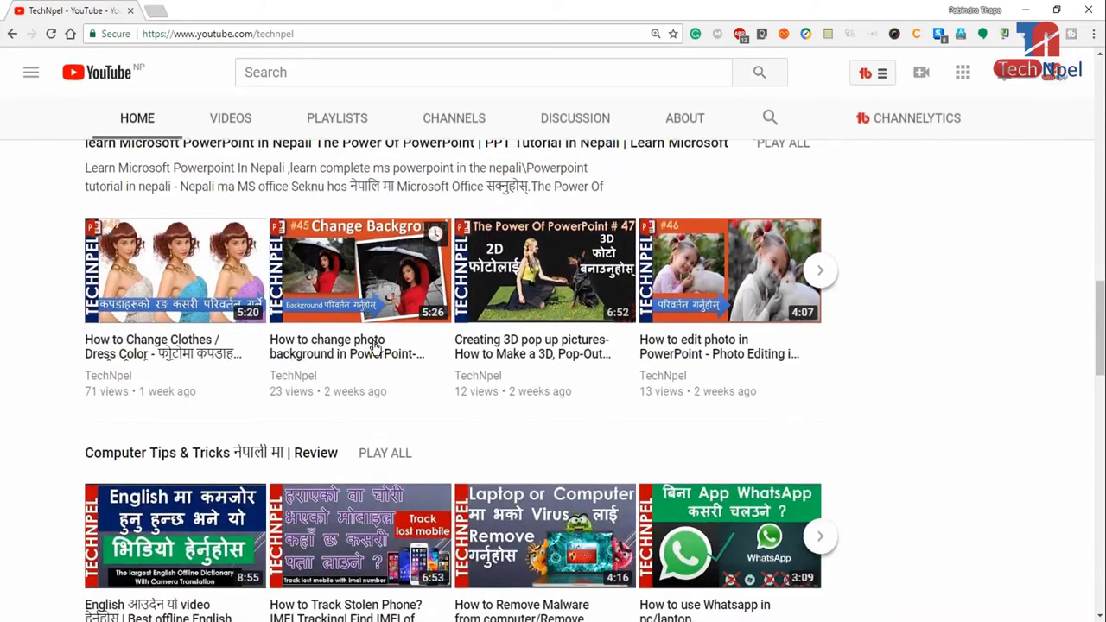
scroll(378, 350, "down", 4)
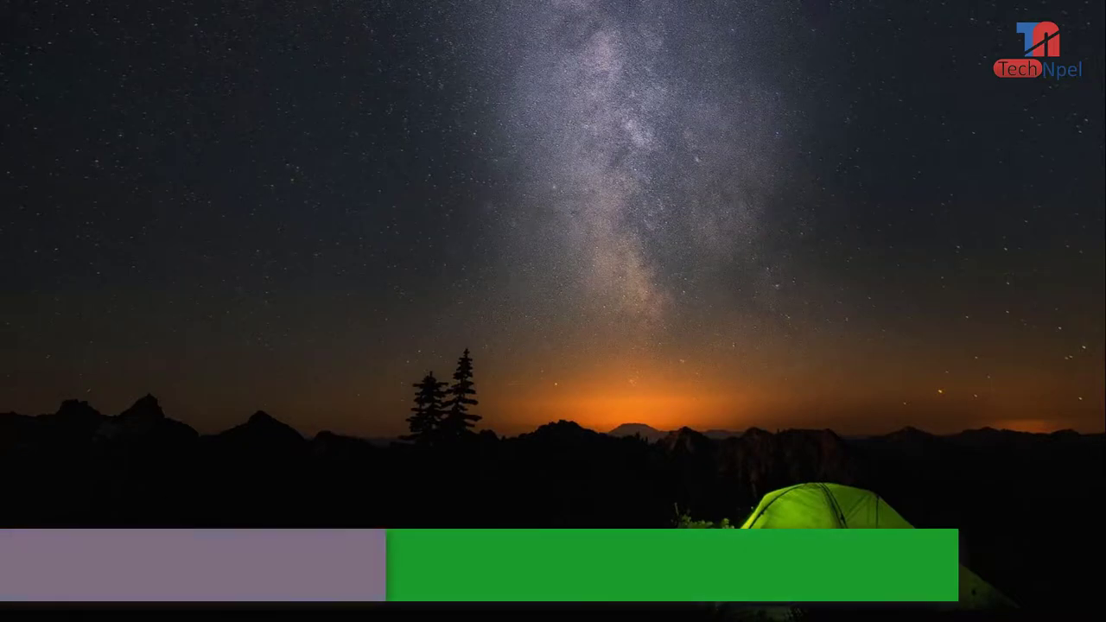
Browse the installed apps and search Windows for "note" to find Notepad.
key("super")
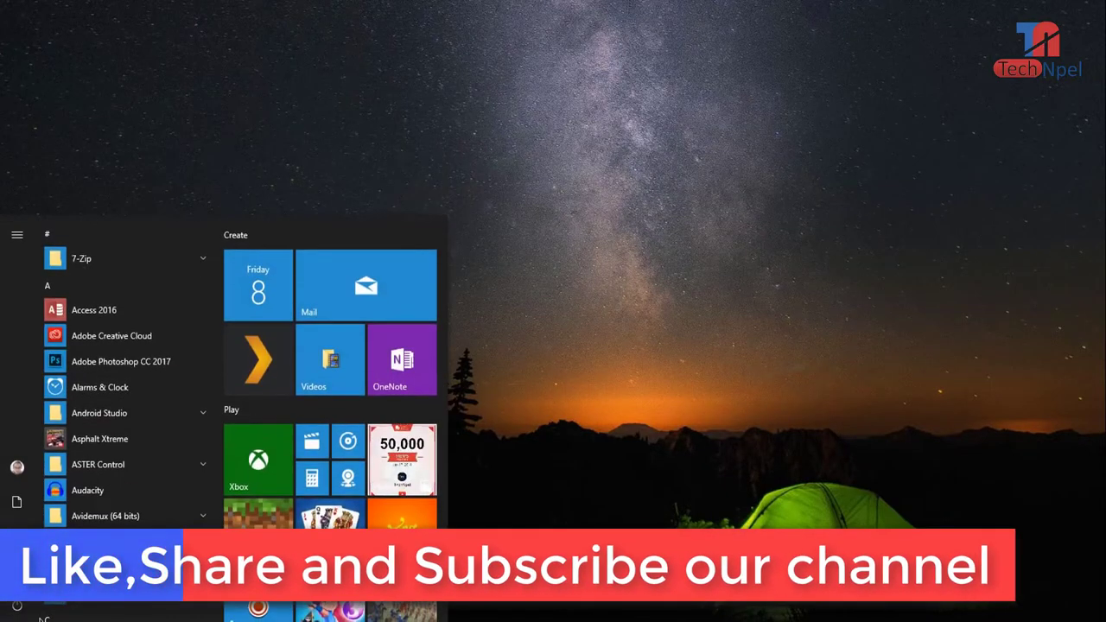
scroll(138, 525, "down", 3)
scroll(138, 526, "down", 2)
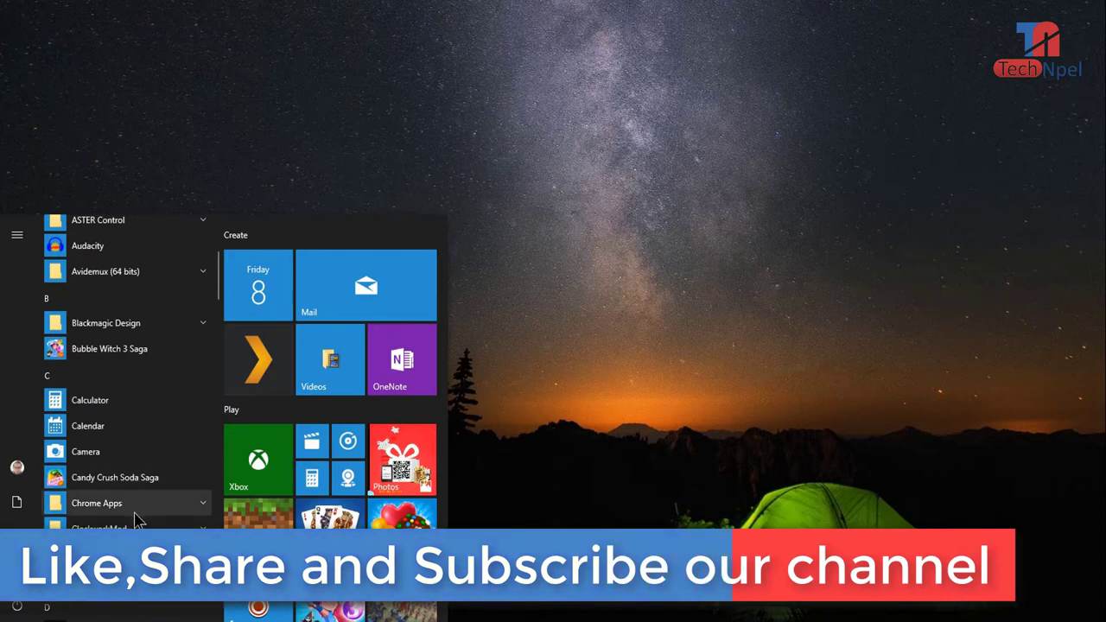
left_click(93, 608)
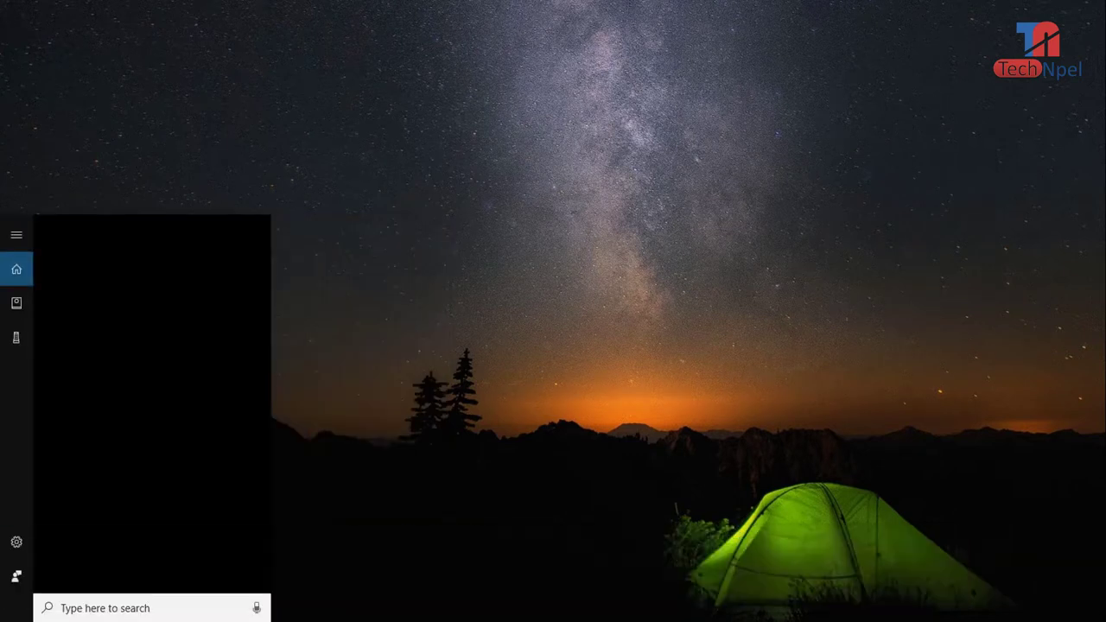
type("note")
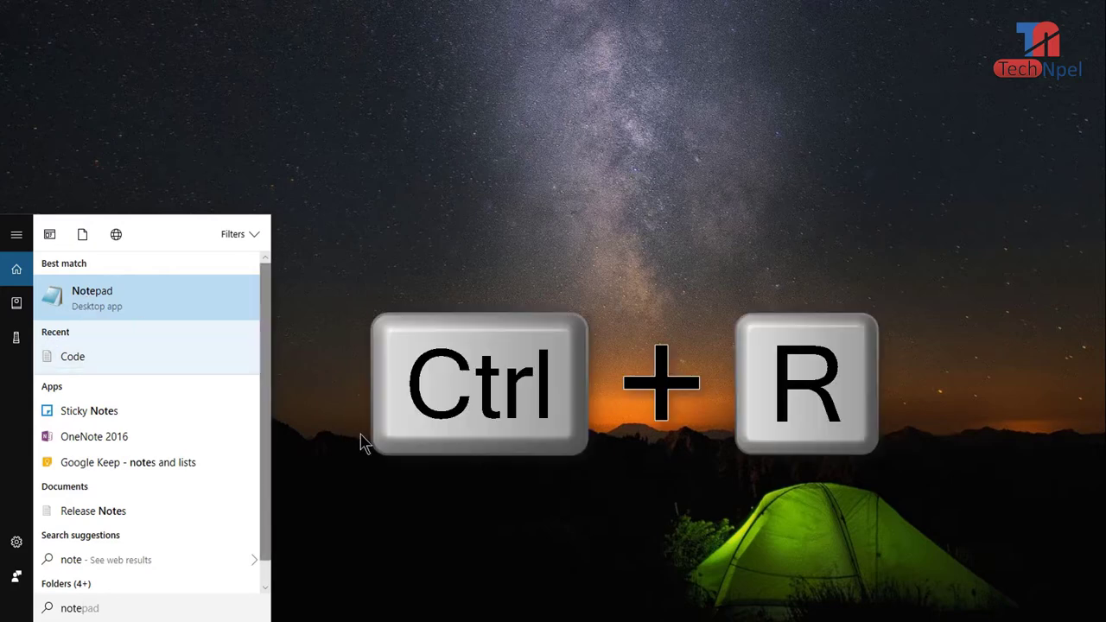
Launch Notepad with the Run command "notepad", then reposition and minimize its window.
key("super+r")
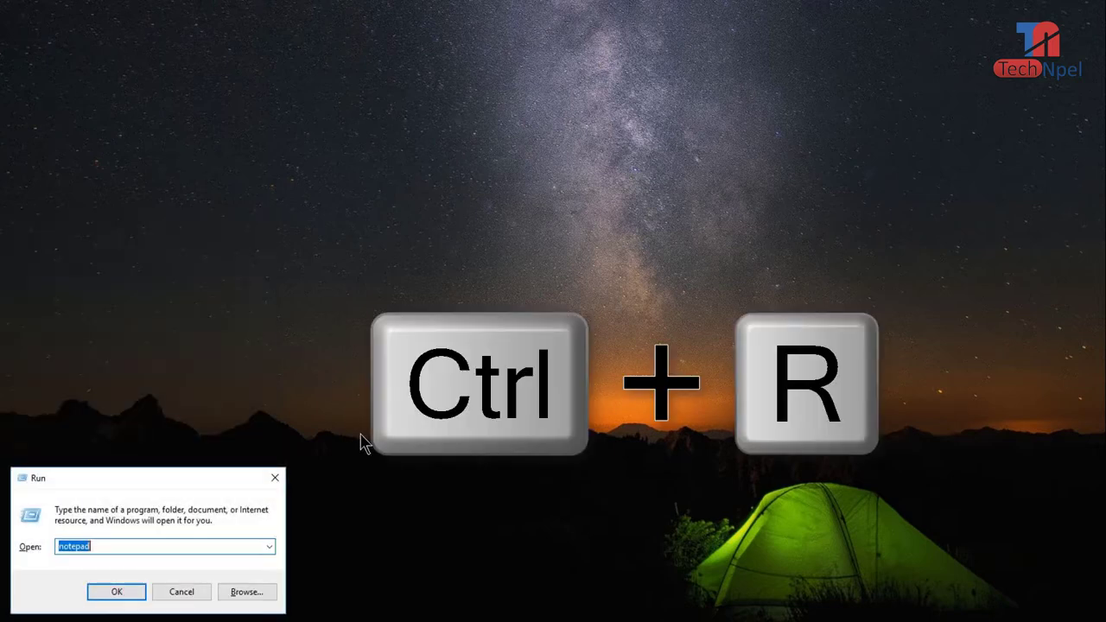
left_click(120, 596)
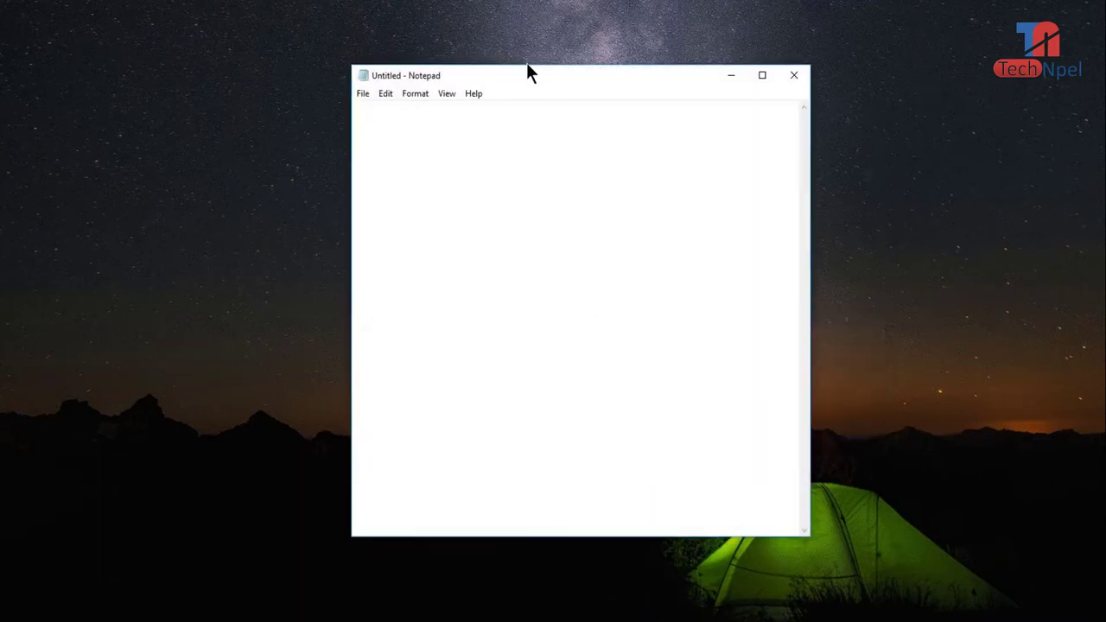
left_click_drag(529, 73, 471, 96)
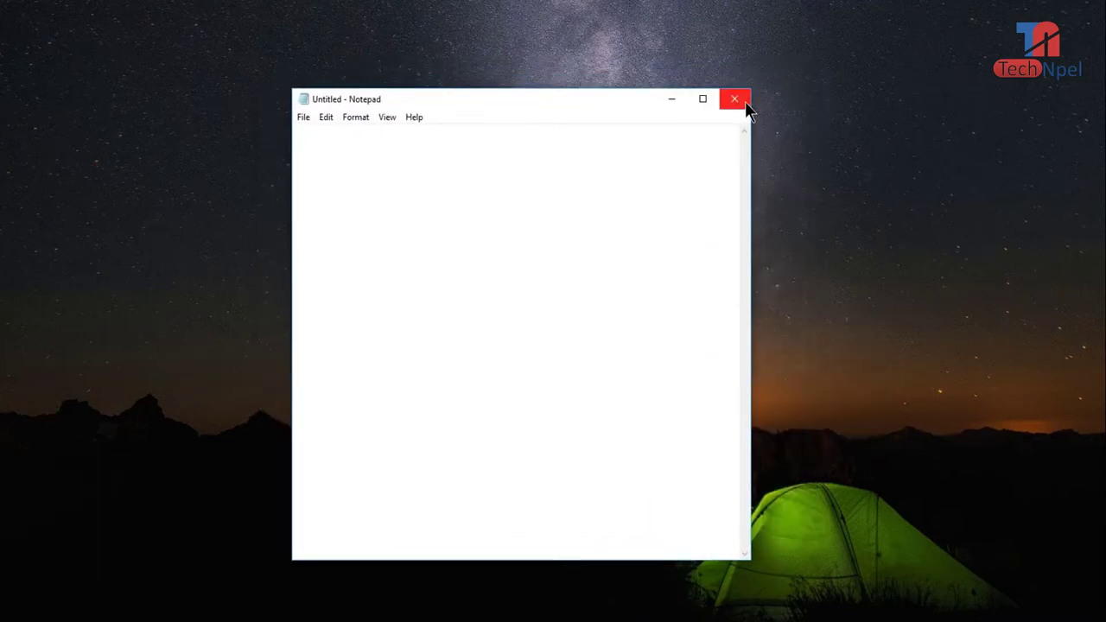
left_click(672, 102)
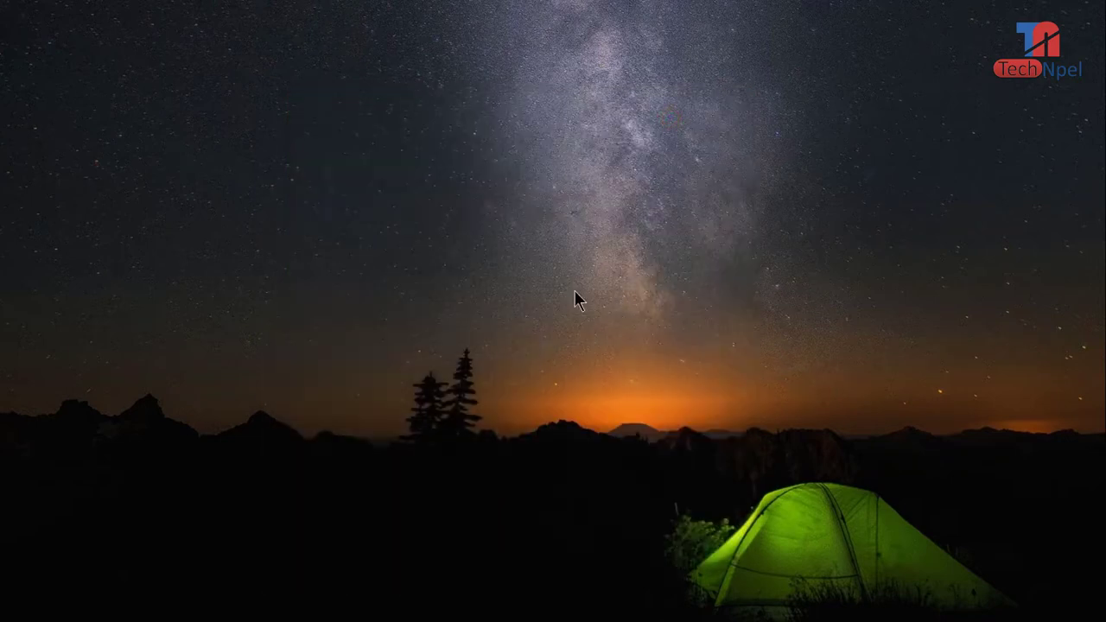
Show the desktop's options for creating a new item.
right_click(515, 94)
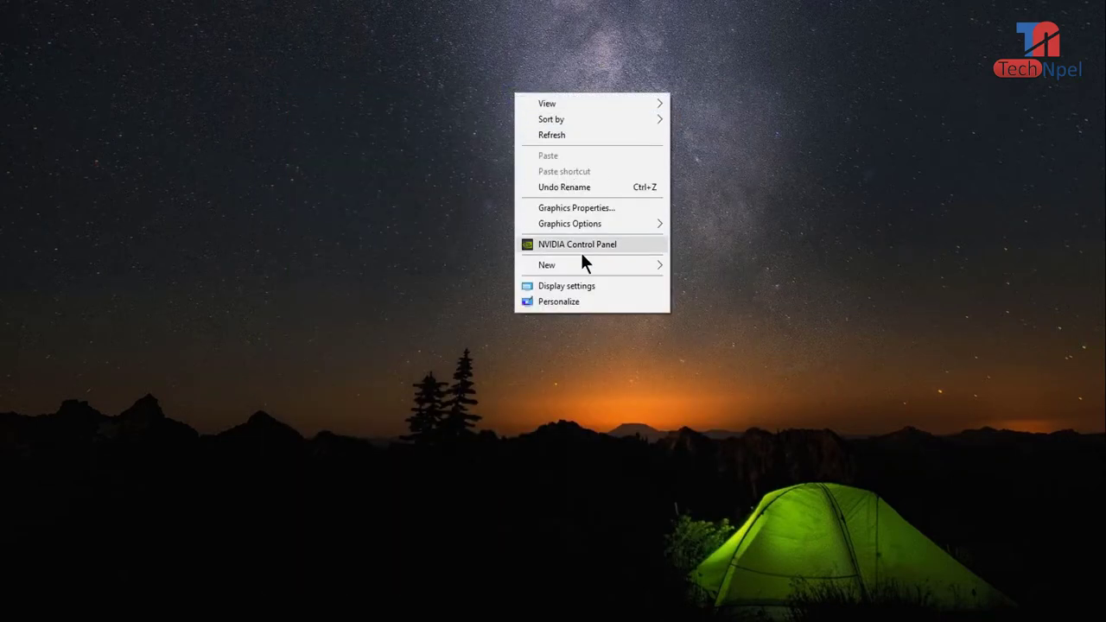
mouse_move(608, 266)
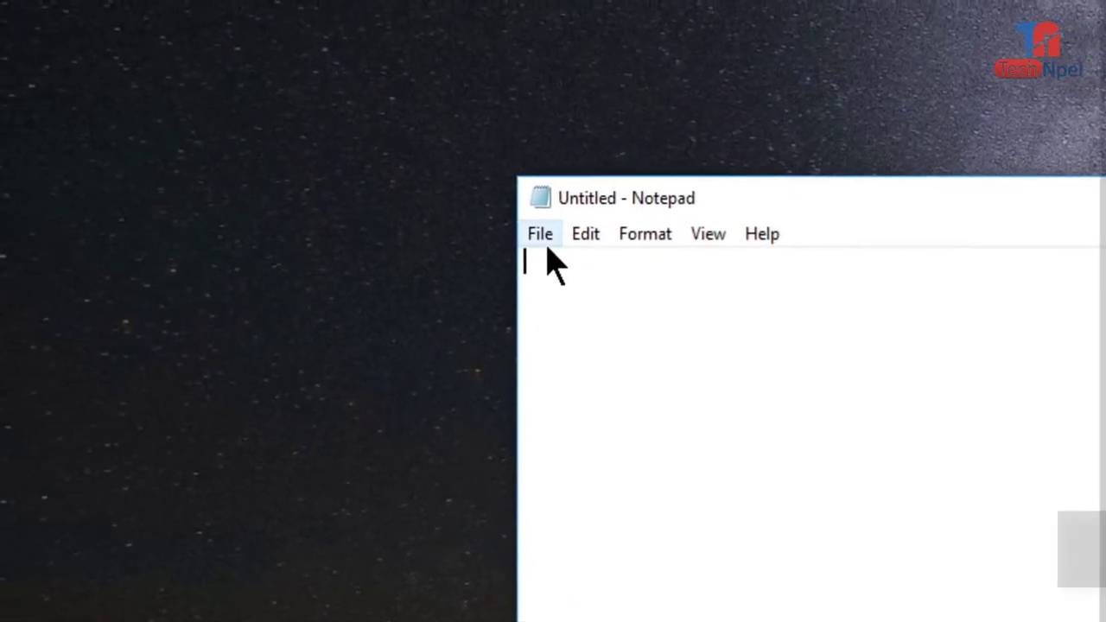
Examine the paper size, orientation, margin and header settings in Notepad's Page Setup and close the dialog.
left_click(545, 239)
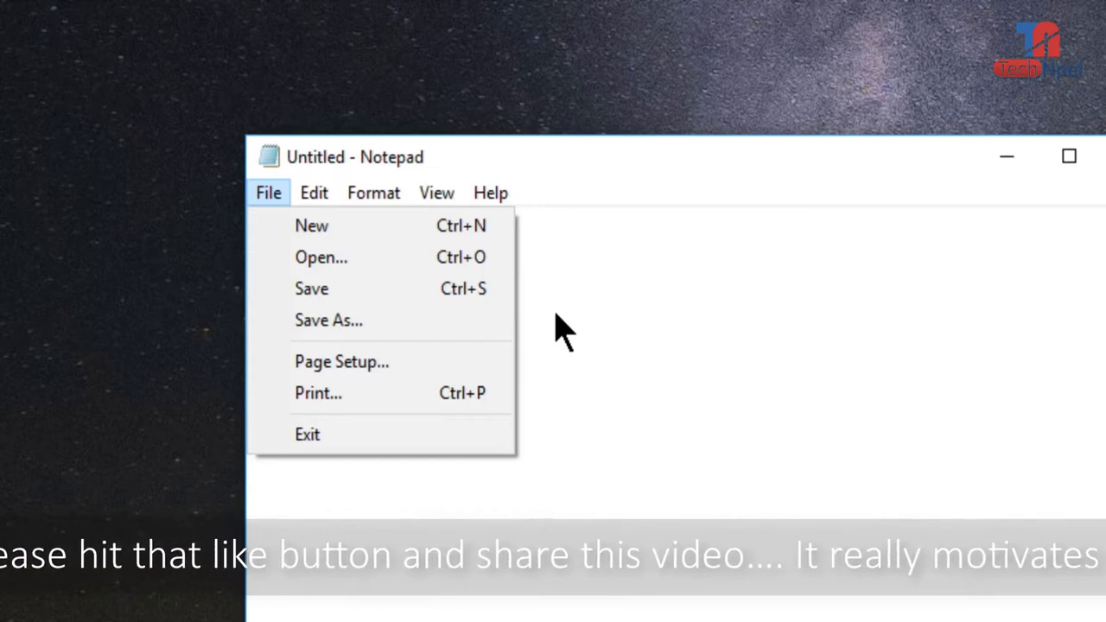
left_click(482, 363)
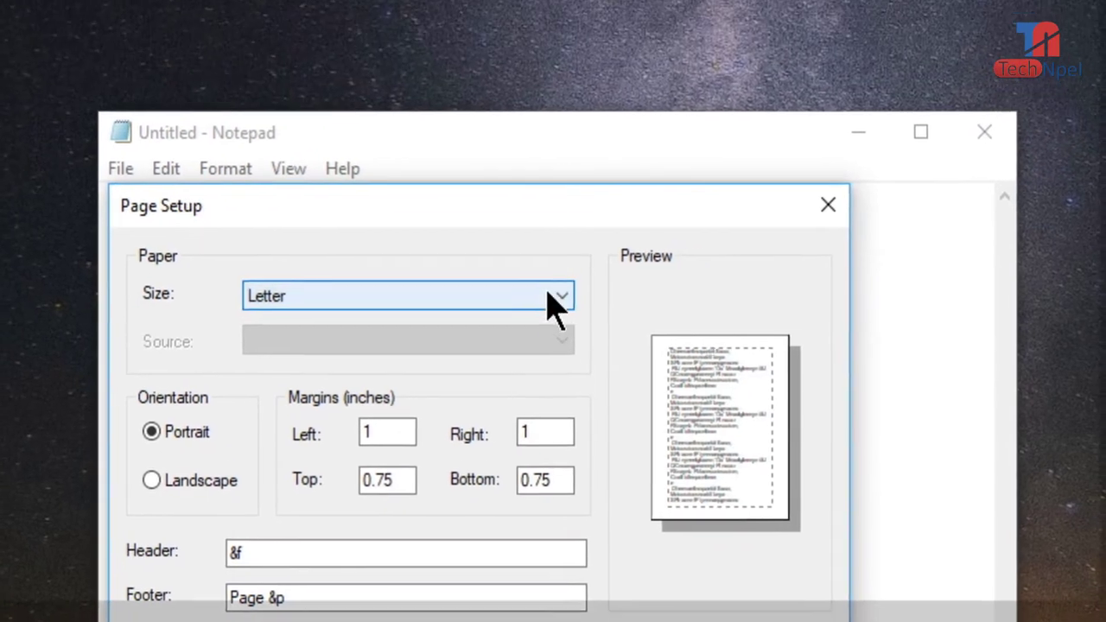
left_click(557, 198)
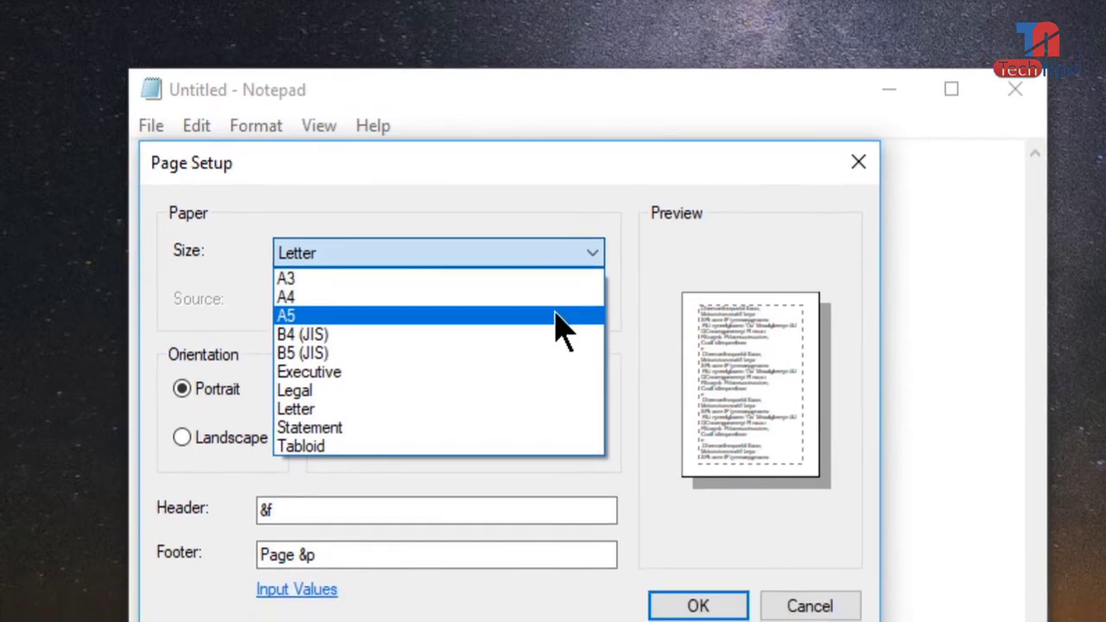
left_click(621, 318)
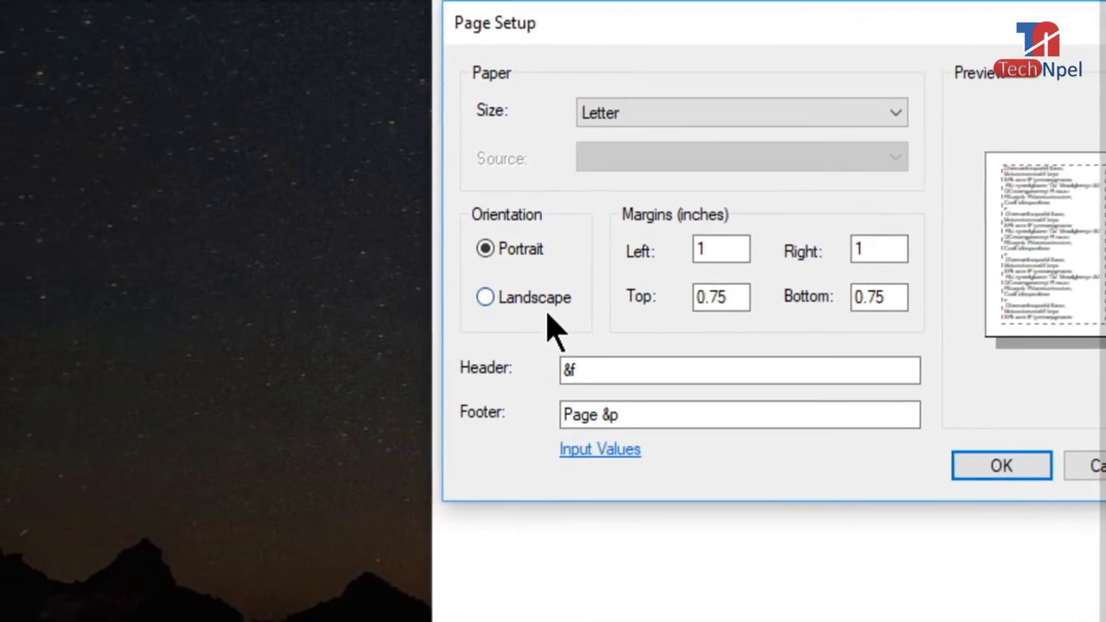
left_click(598, 367)
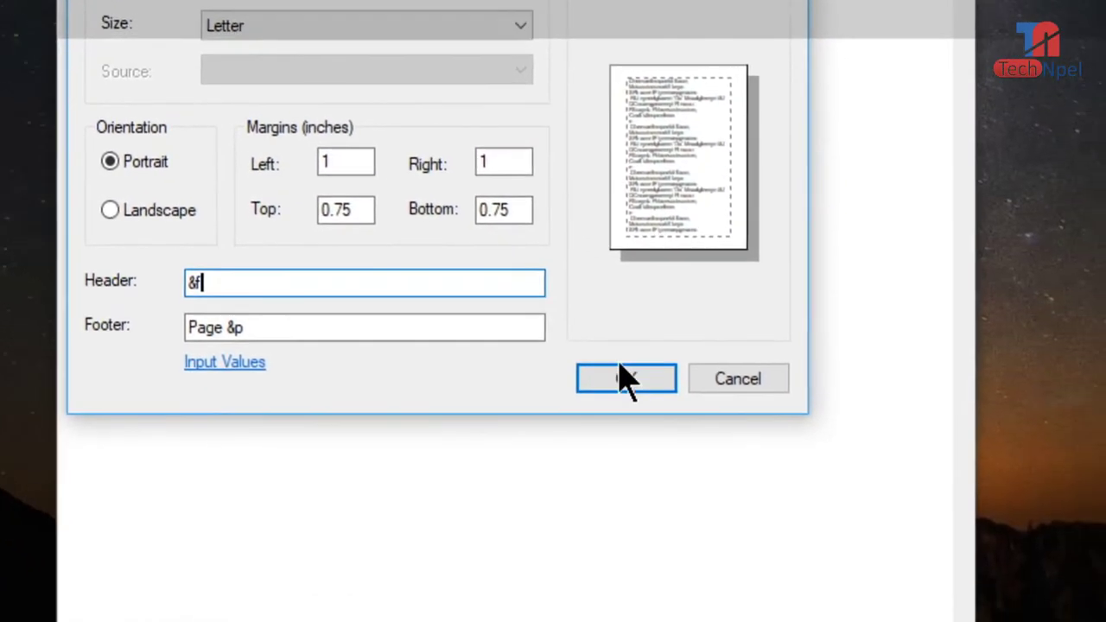
left_click(802, 475)
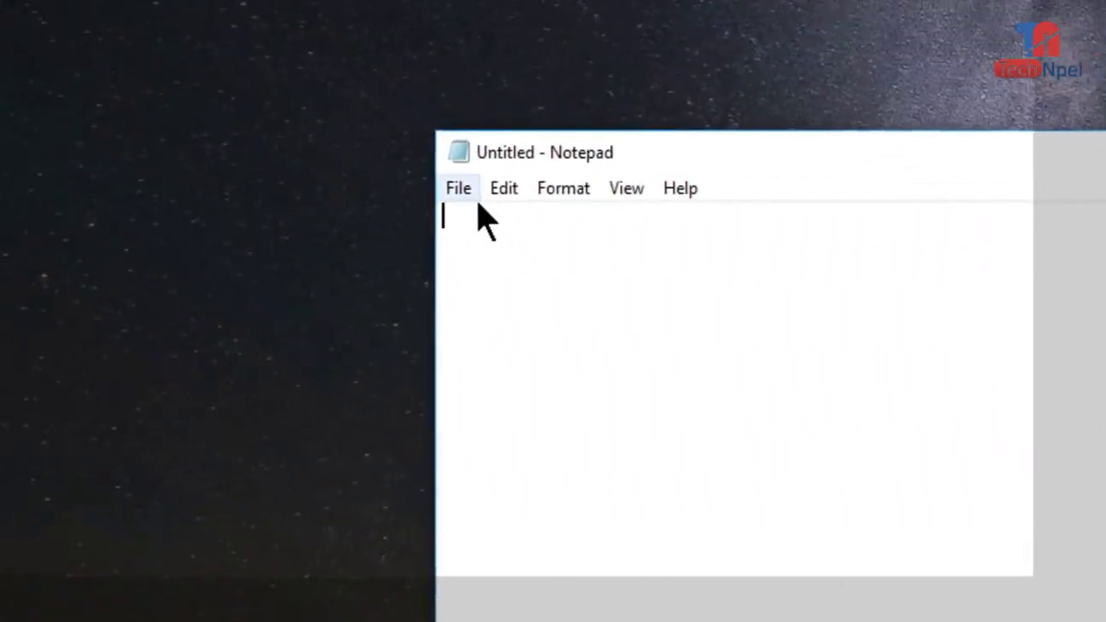
Examine the printer, page range and copies options for the untitled document, close them without printing, and review the remaining file commands.
left_click(457, 189)
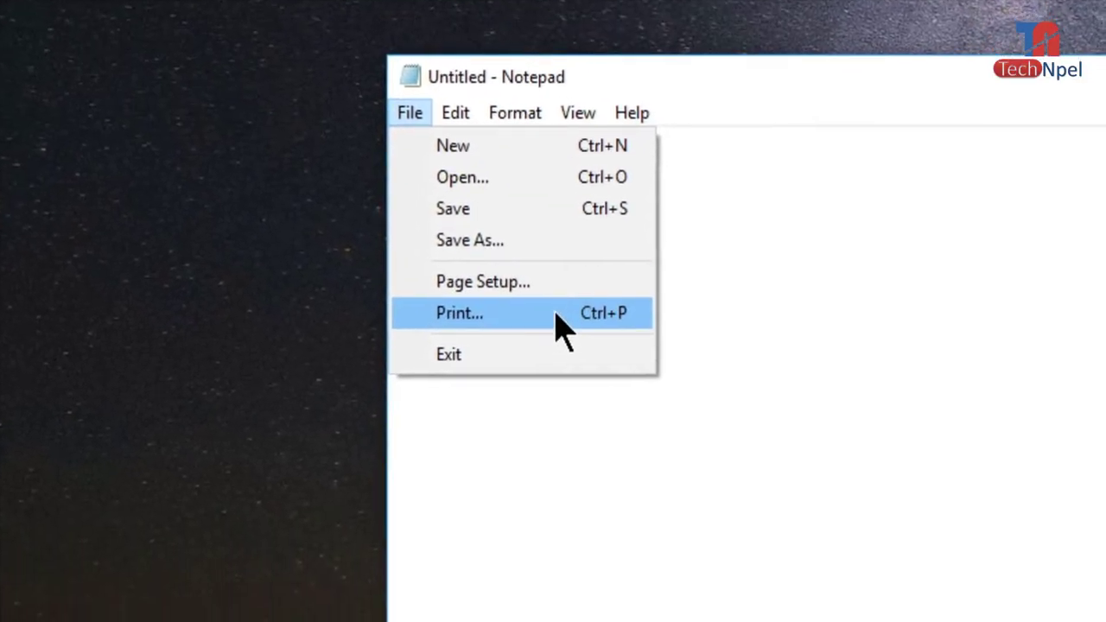
left_click(559, 328)
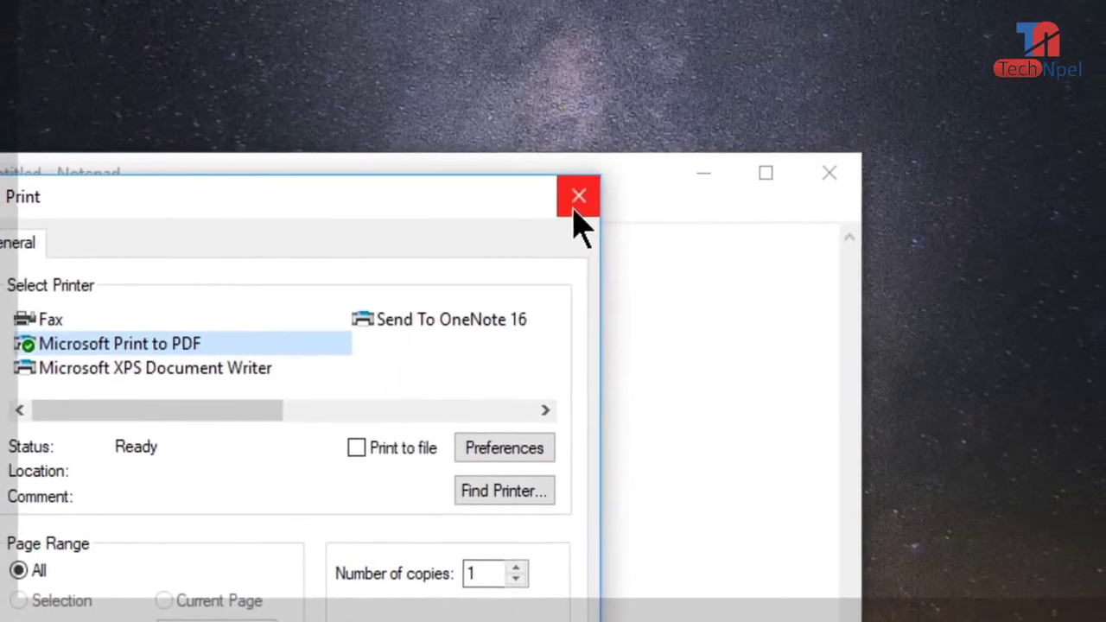
left_click(875, 17)
left_click(259, 32)
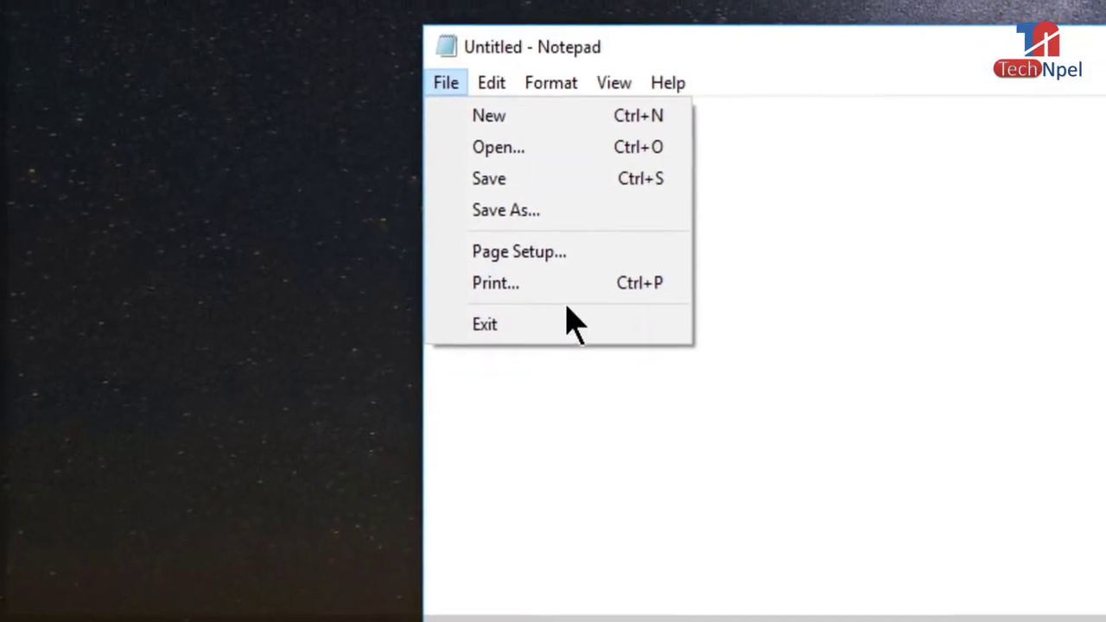
left_click(751, 266)
Insert the current time and date into the empty document.
left_click(421, 173)
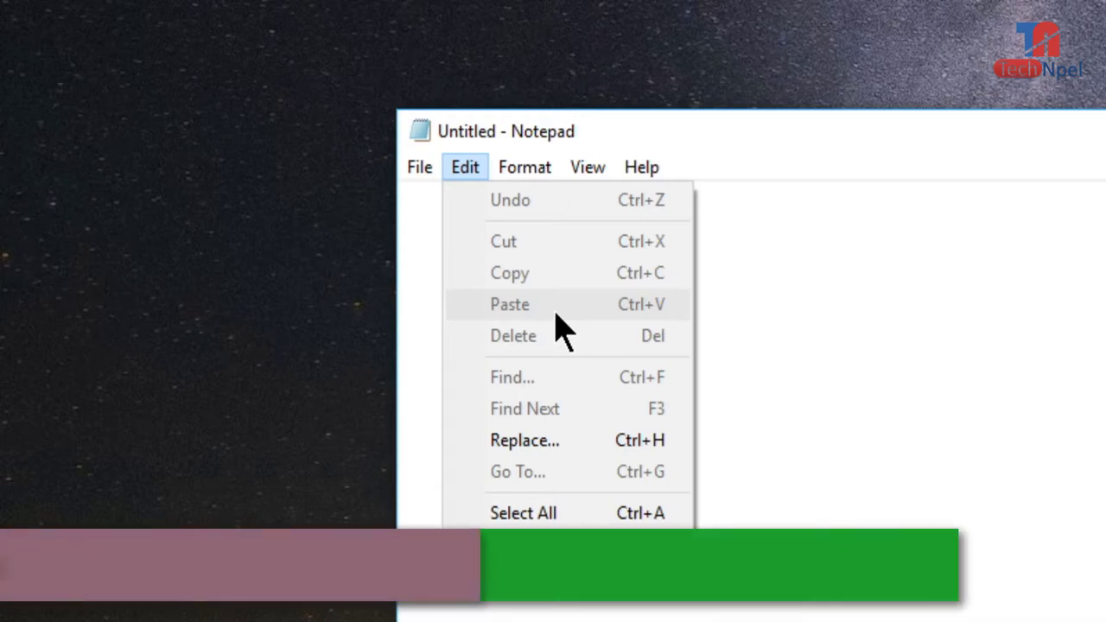
left_click(587, 488)
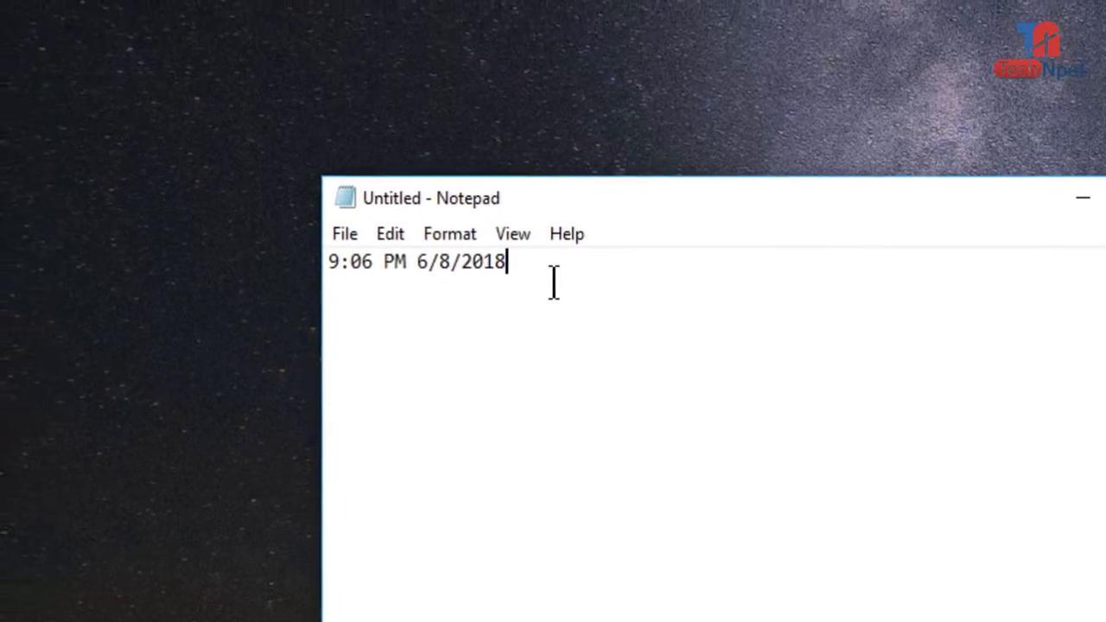
Select the inserted time and date and undo its insertion.
left_click_drag(536, 278, 353, 269)
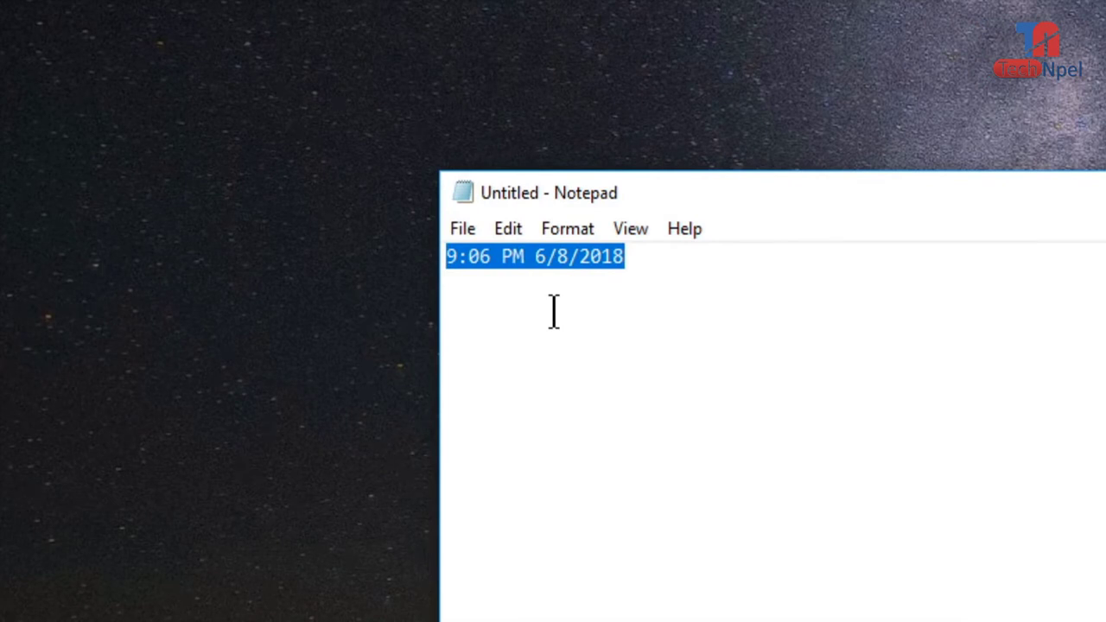
left_click(511, 231)
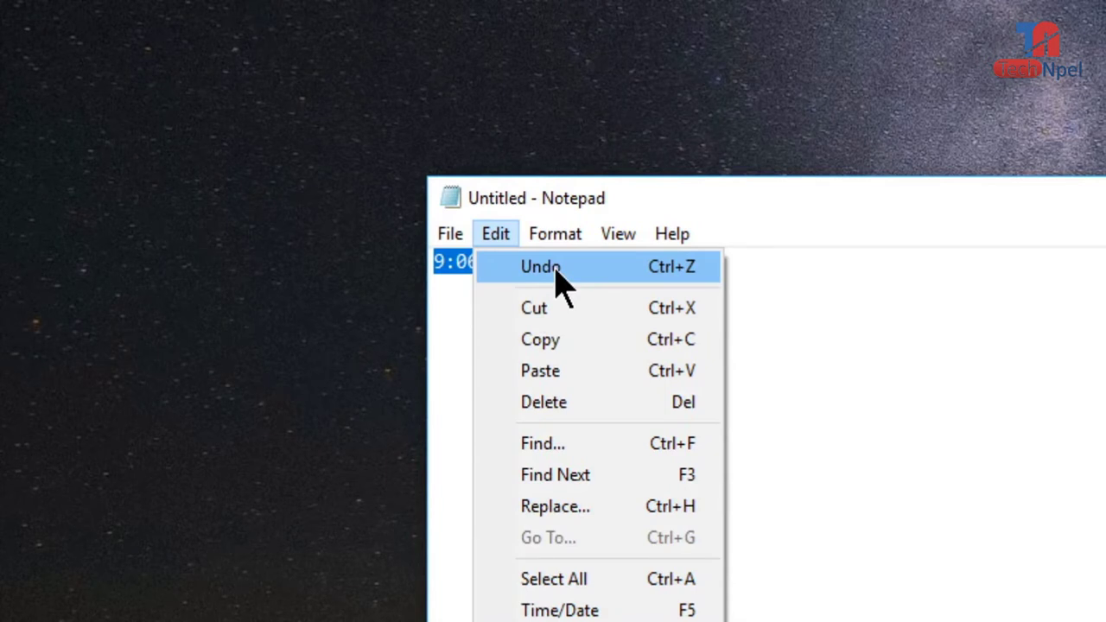
left_click(556, 267)
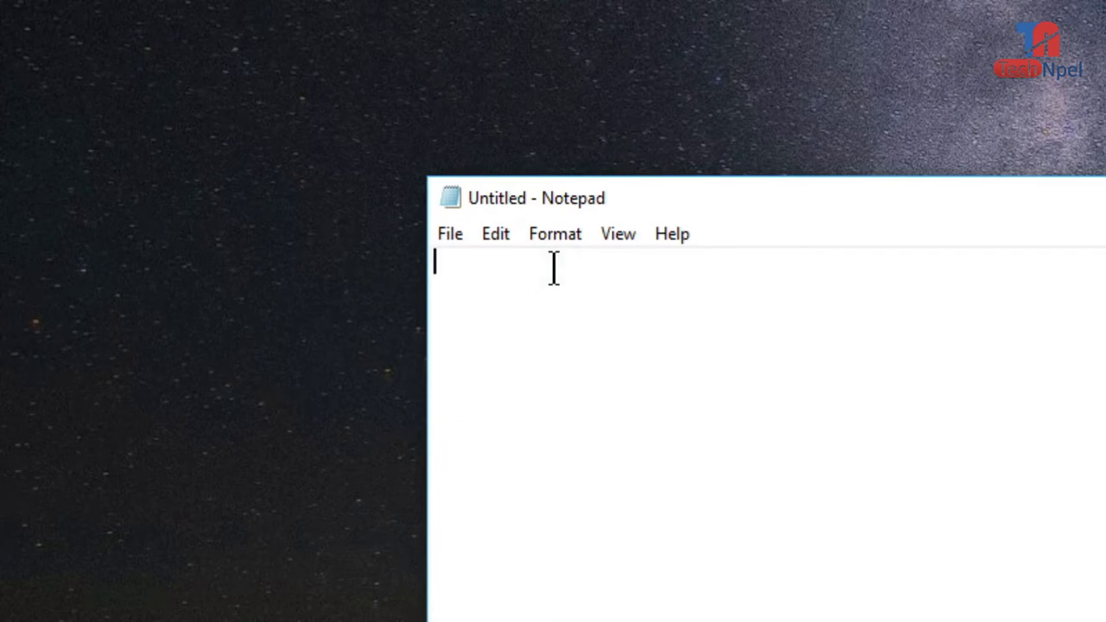
Enter the text "TECHNPEL" in the empty document.
type("TECHN")
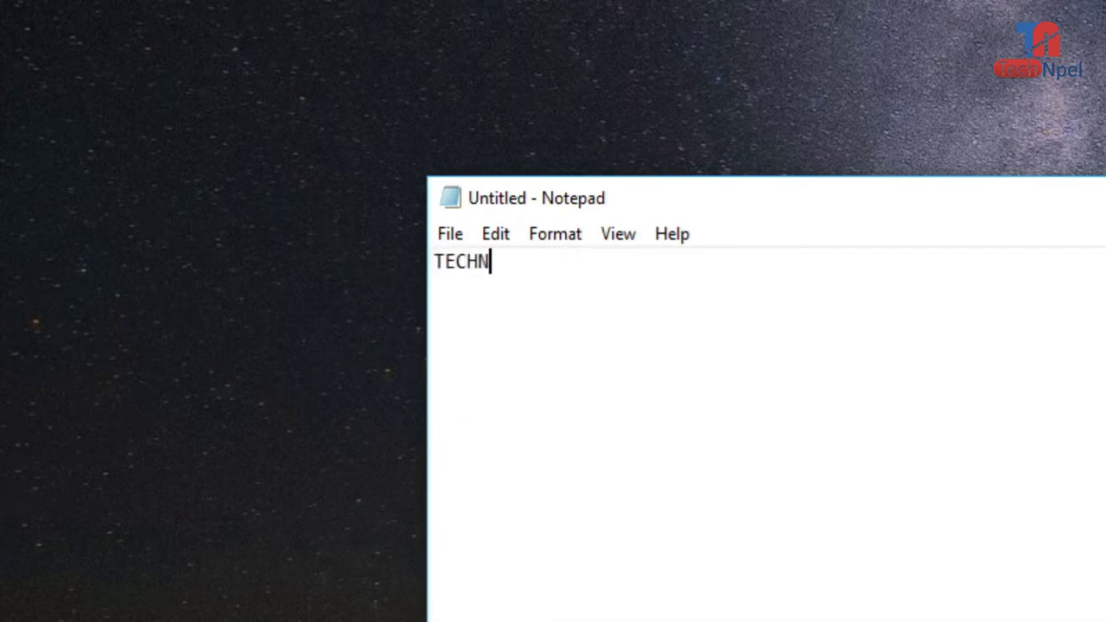
type("PEL")
Delete the whole word "TECHNPEL" from the document and undo the deletion.
key("BackSpace")
key("BackSpace")
key("BackSpace")
key("BackSpace")
key("BackSpace")
key("BackSpace")
key("BackSpace")
key("BackSpace")
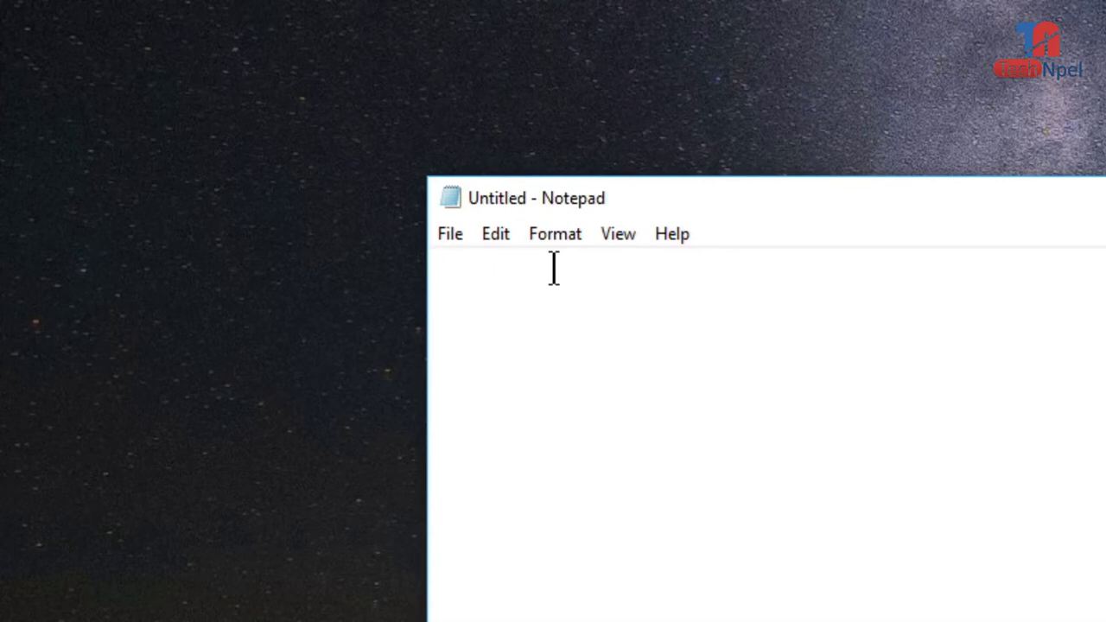
key("ctrl+z")
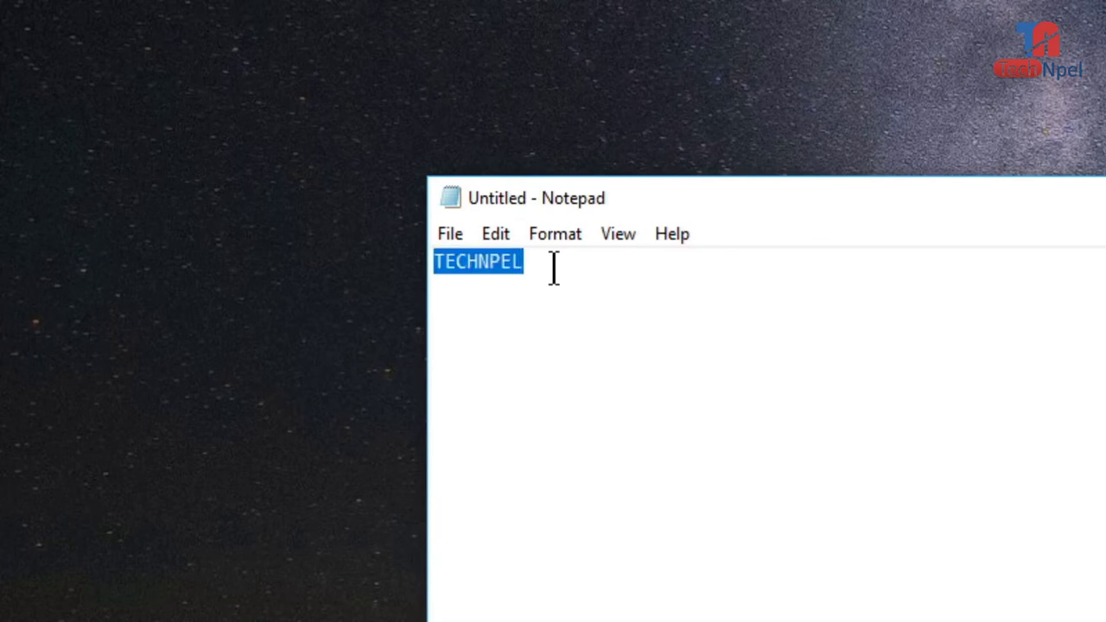
left_click(524, 234)
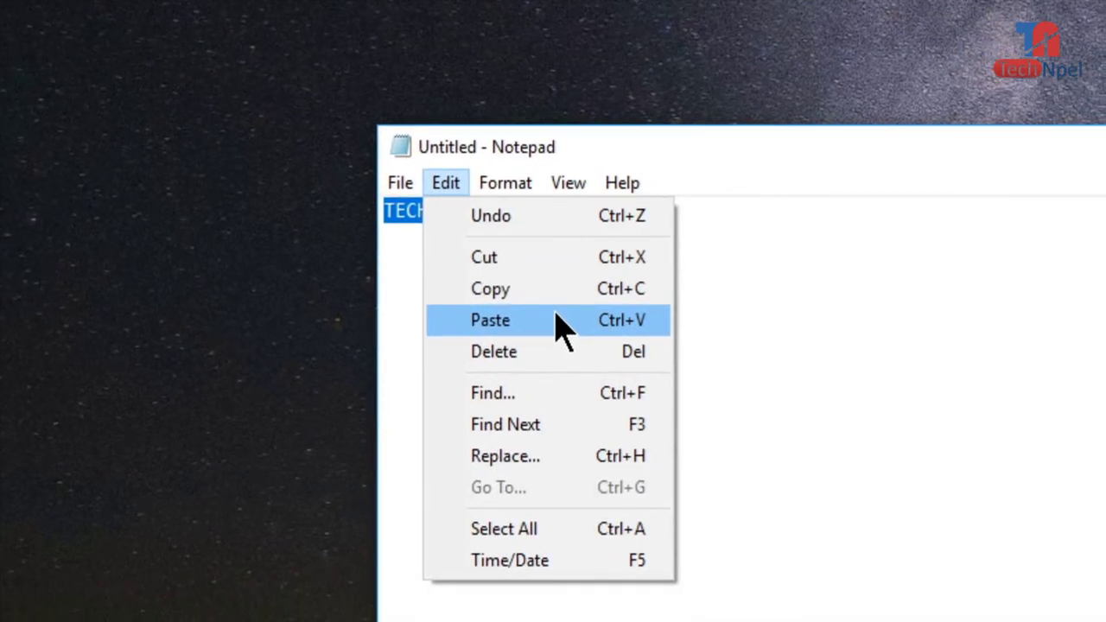
left_click(557, 393)
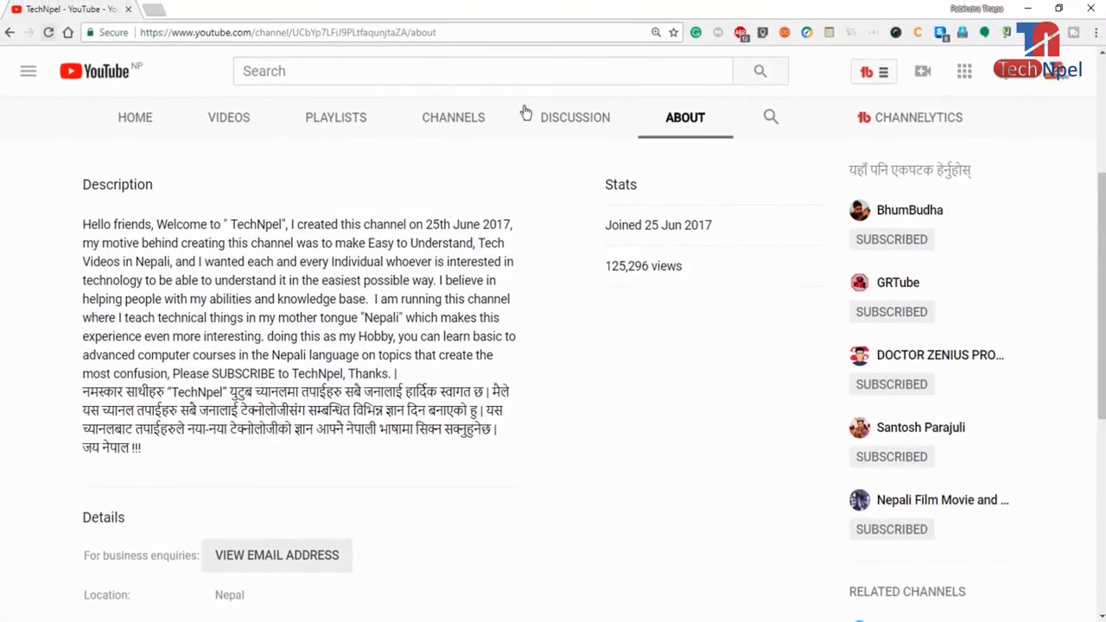
Switch to the YouTube channel's About page in Chrome and copy the English paragraph of the channel description.
left_click_drag(85, 226, 413, 370)
right_click(367, 287)
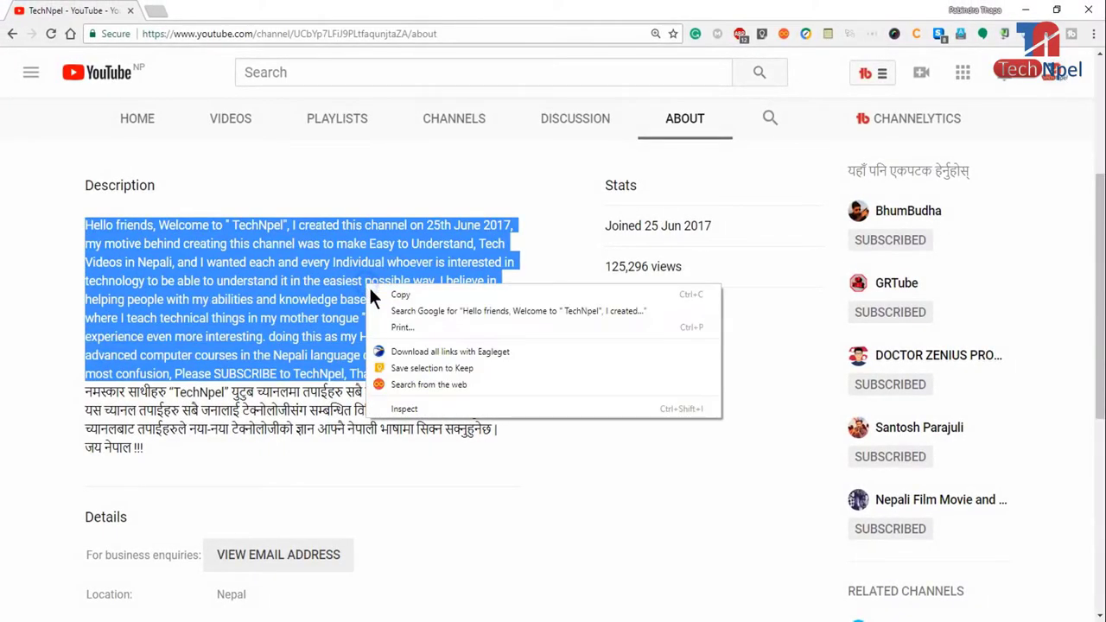
left_click(399, 295)
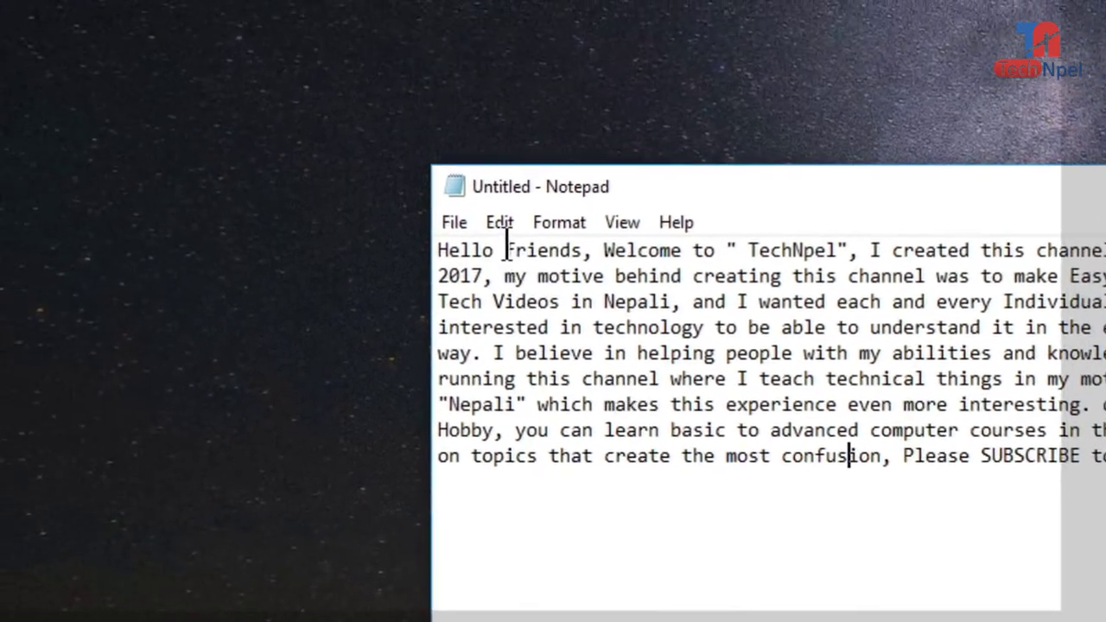
Search downward for "Nepali" in the Notepad document, then repeat the search from the beginning of the text.
left_click(508, 227)
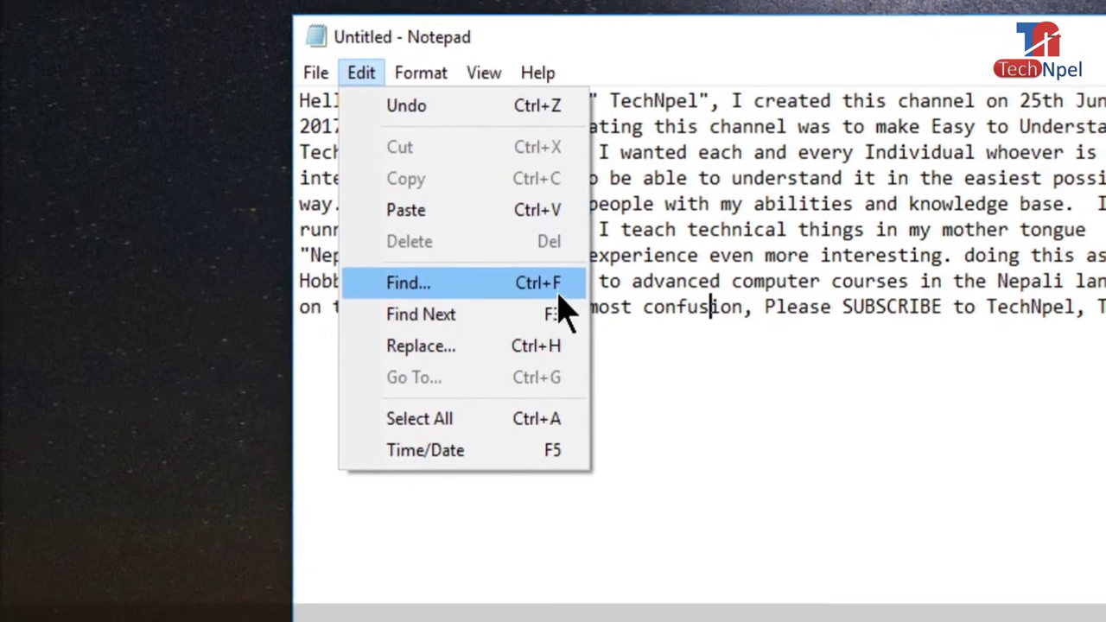
left_click(557, 292)
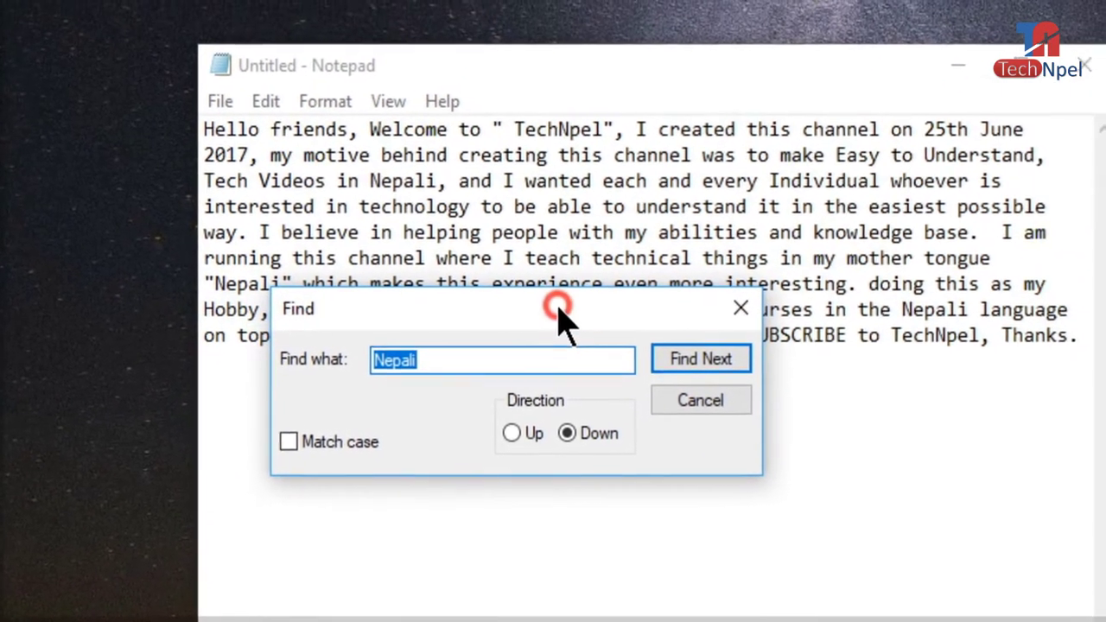
left_click_drag(559, 309, 598, 393)
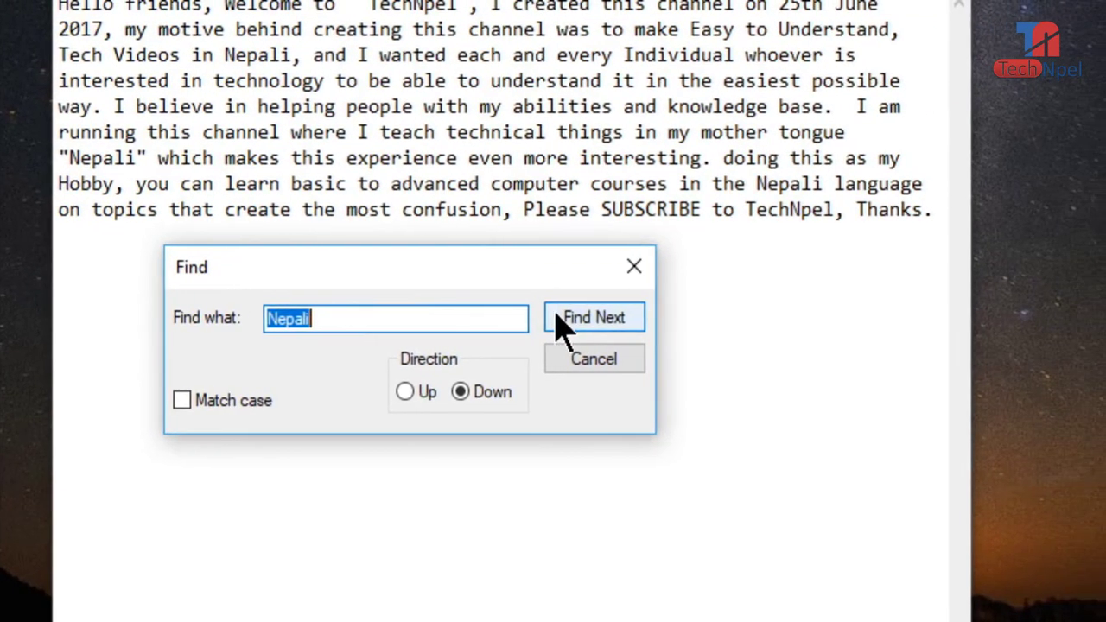
left_click(740, 308)
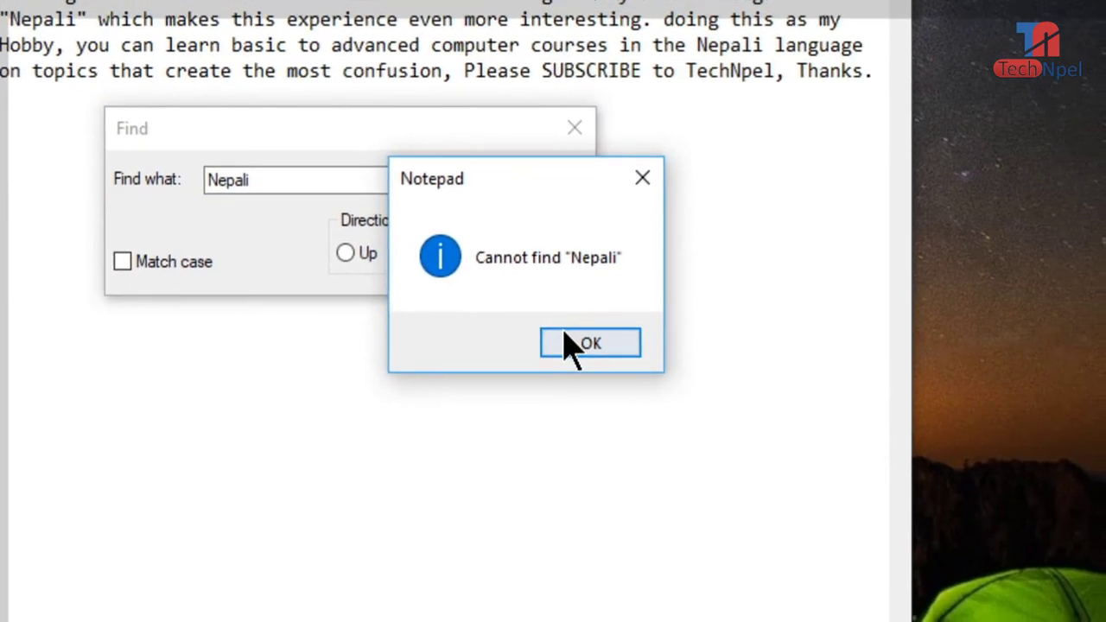
left_click(625, 483)
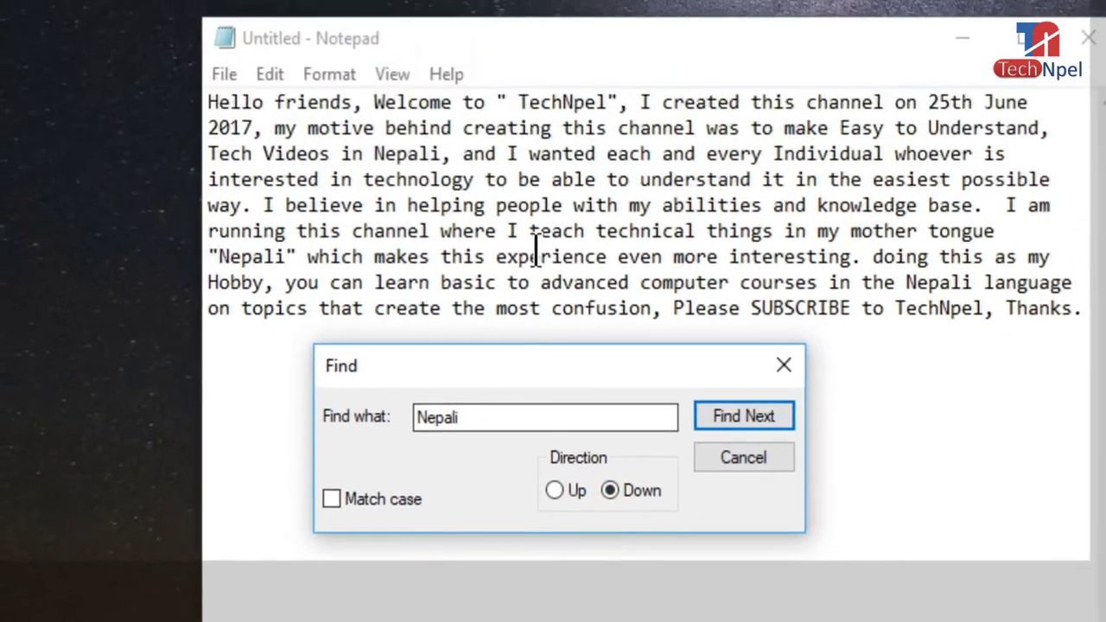
left_click(237, 0)
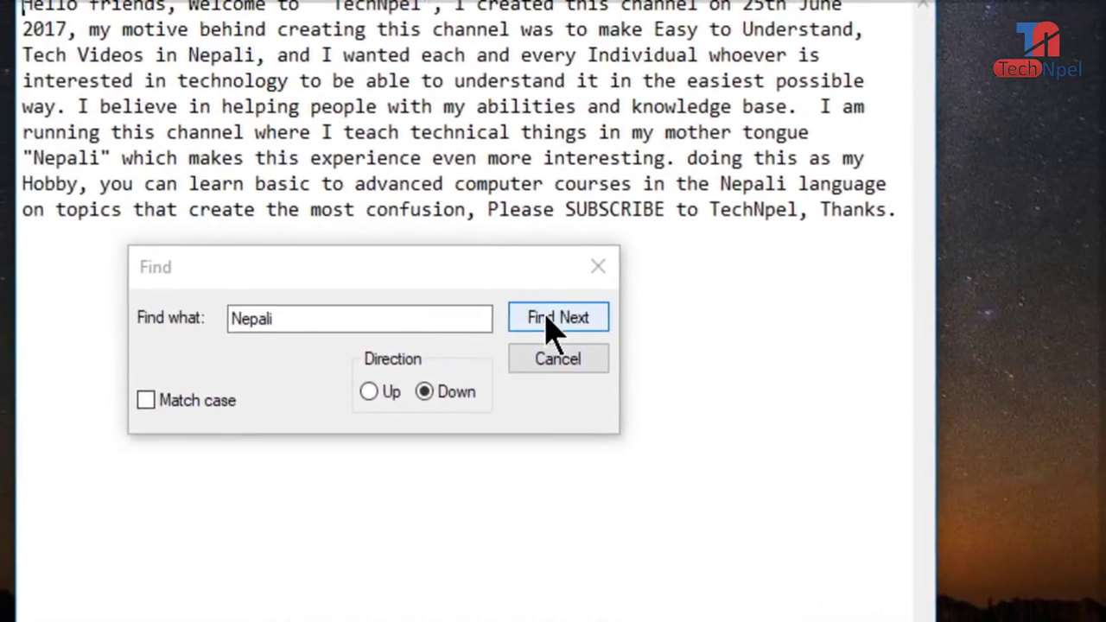
left_click(496, 387)
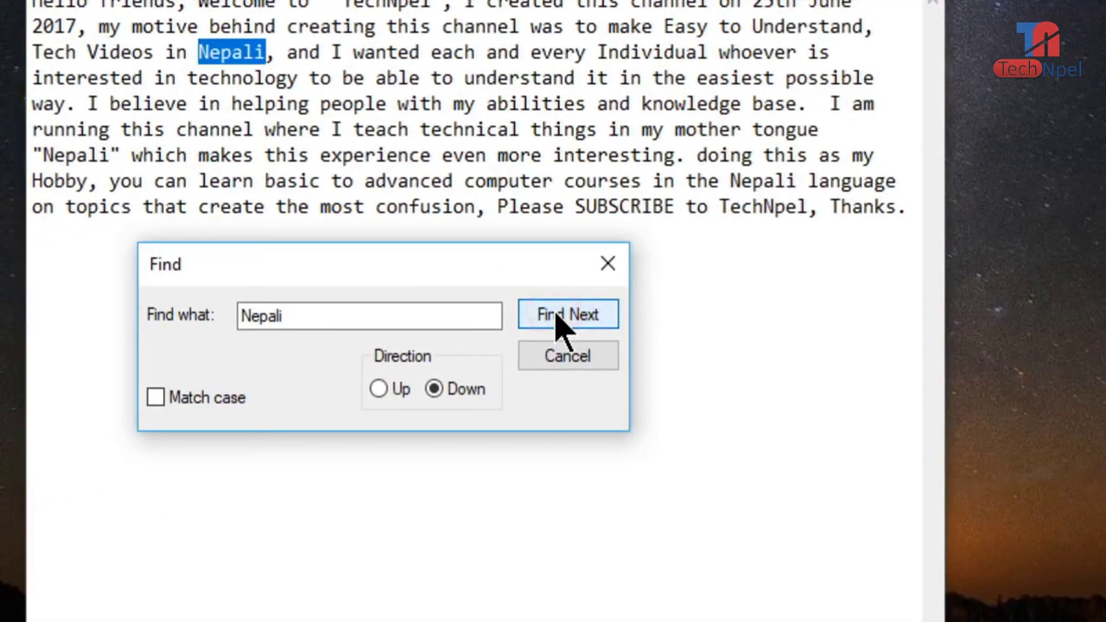